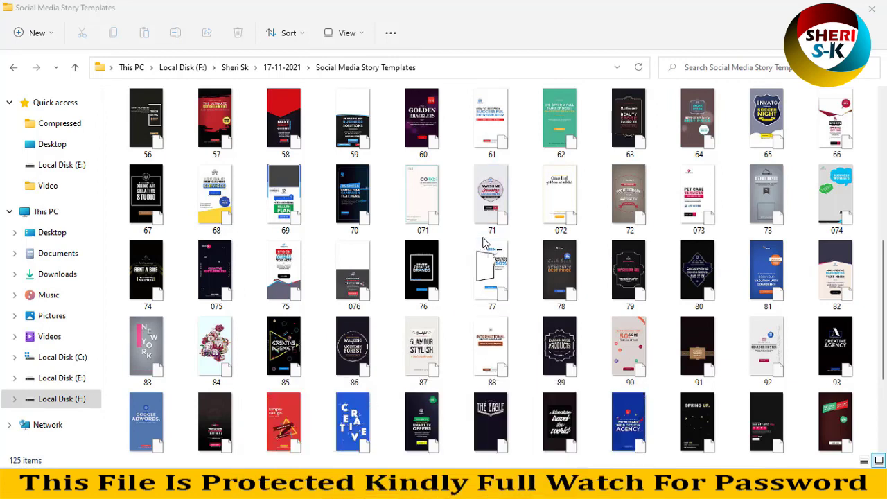
Browse the story template thumbnails, return to the top and select file 01
scroll(483, 242, down, 2)
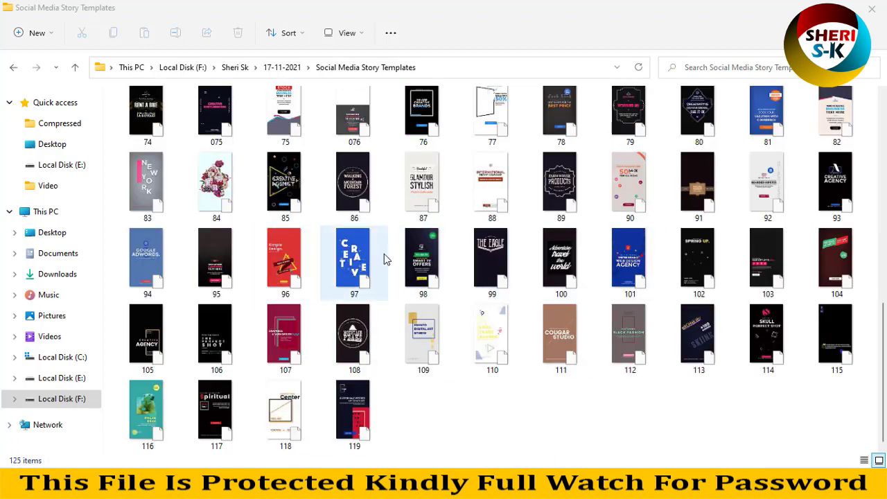
scroll(384, 253, up, 7)
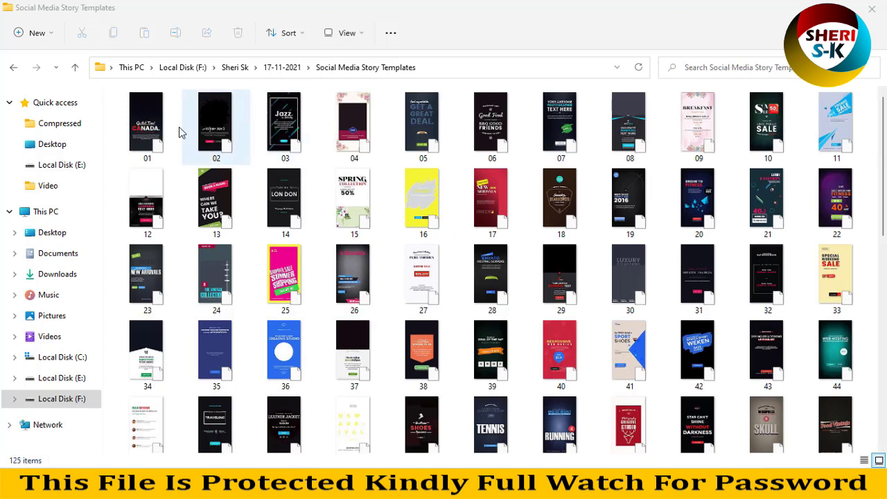
click(148, 112)
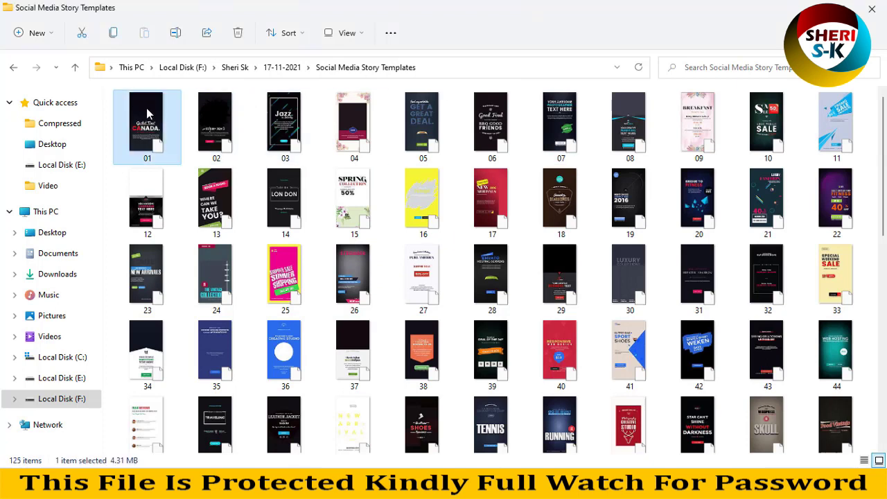
Open 01.psd in Photoshop and select its Replace Your Image layer
double_click(146, 107)
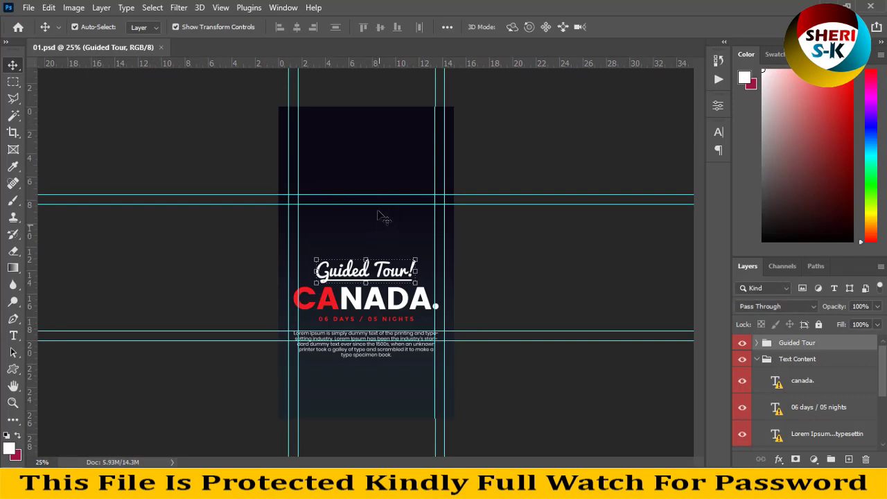
key(alt+comma)
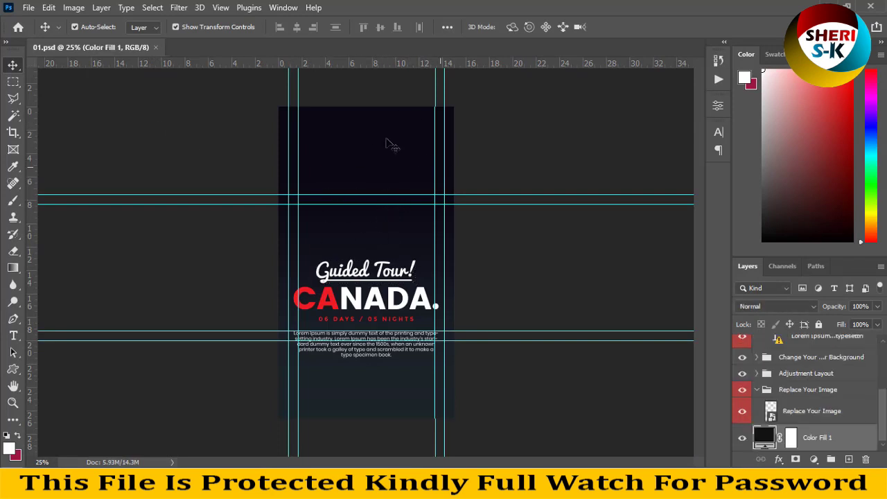
click(808, 413)
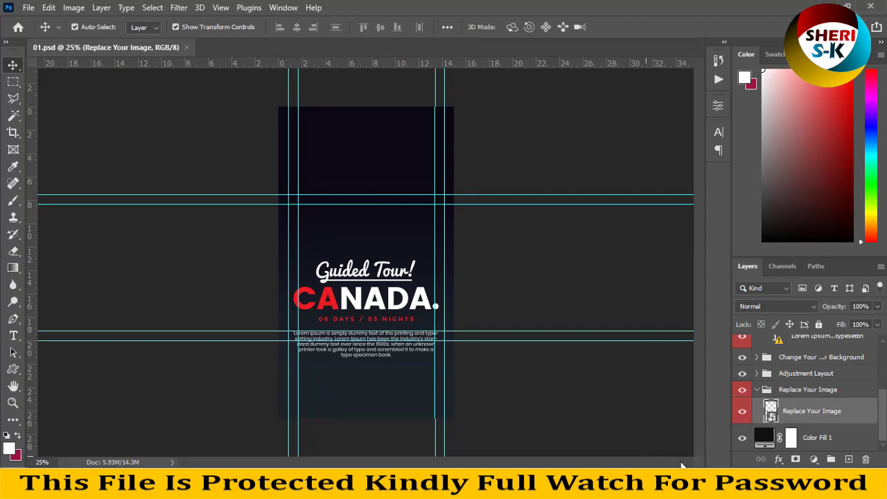
Open the placeholder contents as Replace Your Image.psb, dismissing an accidental new-document dialog
double_click(771, 415)
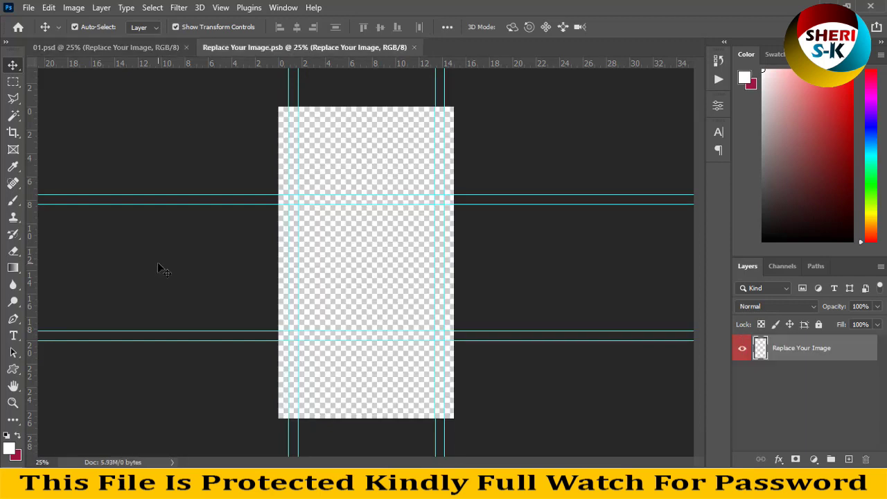
click(31, 7)
click(38, 23)
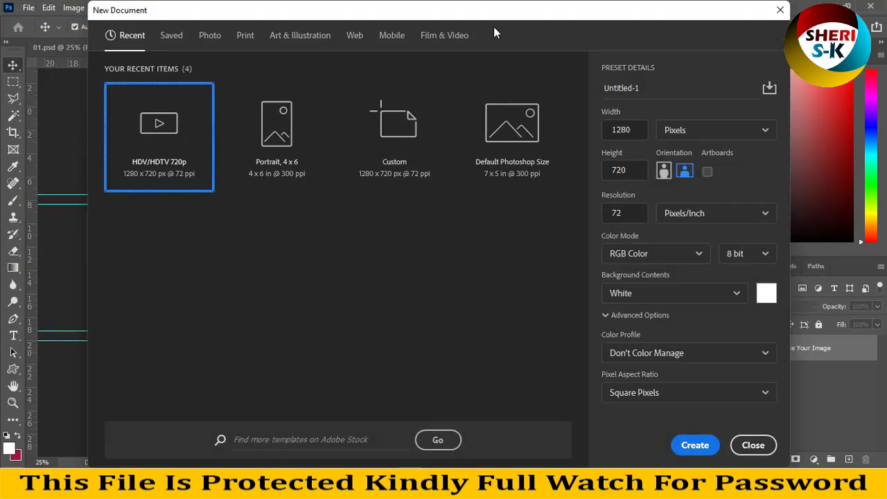
click(779, 10)
Open AdobeStock_296792913 from the Girls > hairstyle and cup in hand folder
click(29, 8)
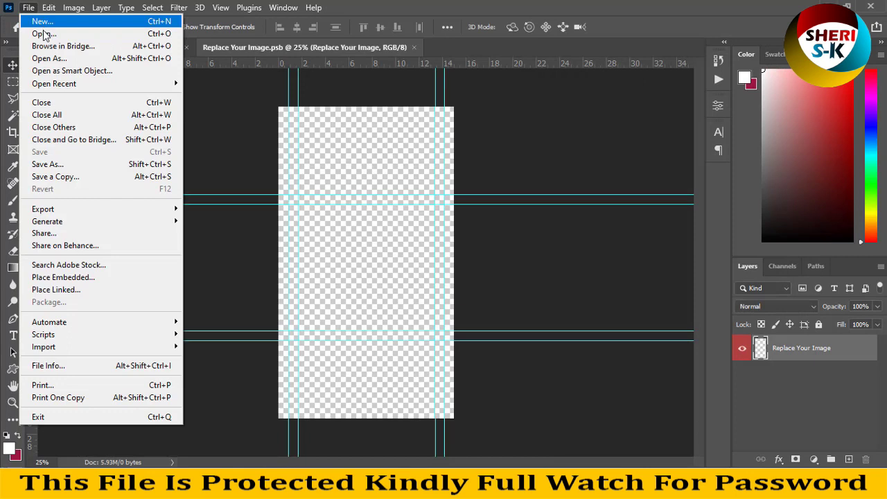
click(40, 33)
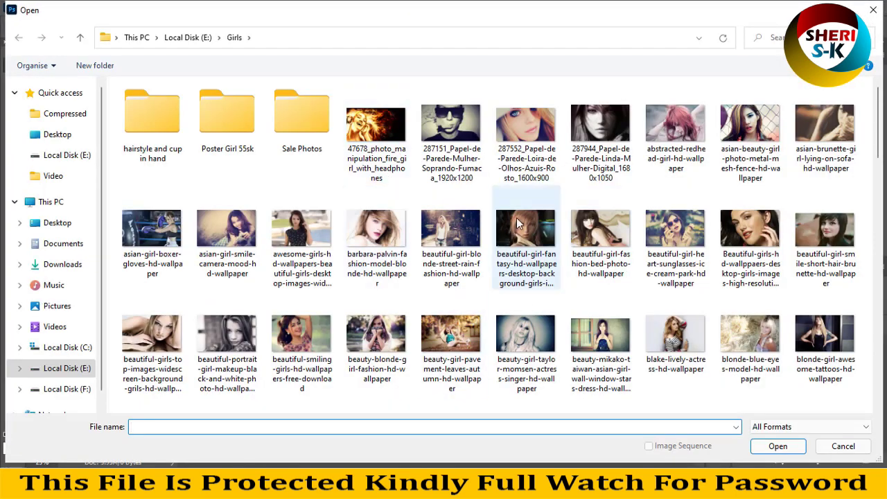
double_click(152, 114)
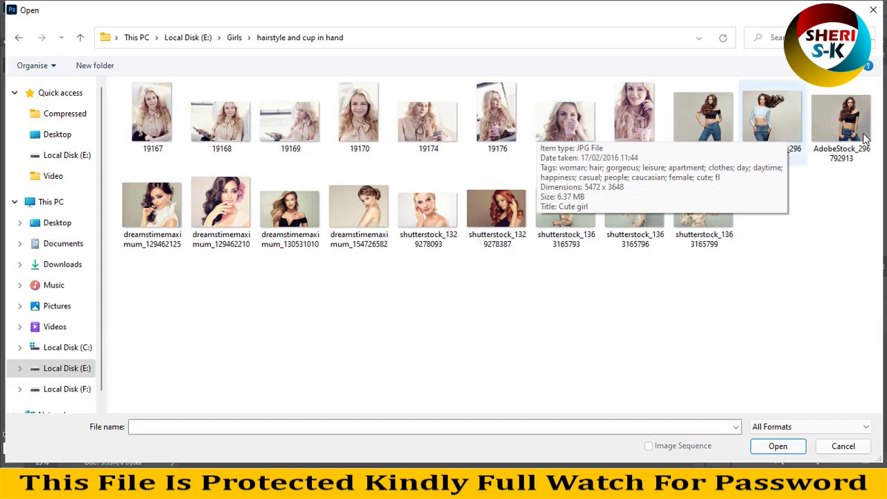
click(842, 117)
double_click(843, 116)
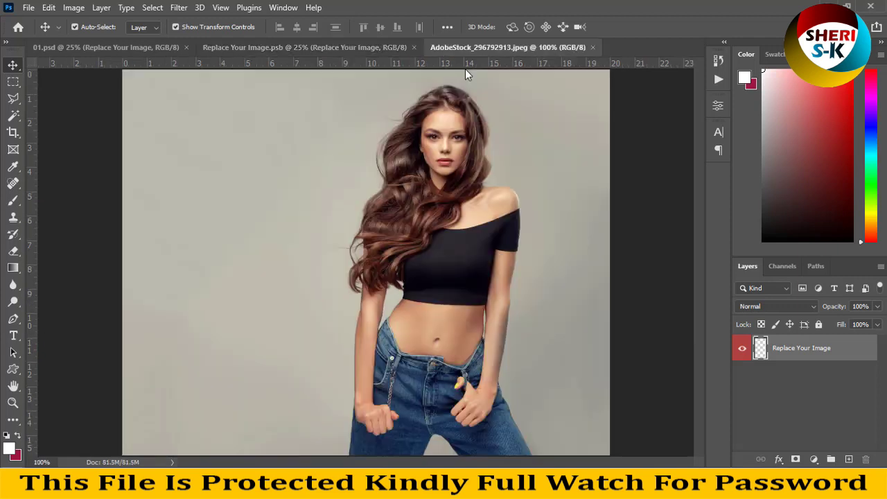
Drag the woman's photo into Replace Your Image.psb, save it, and close the photo window
drag(499, 47, 630, 139)
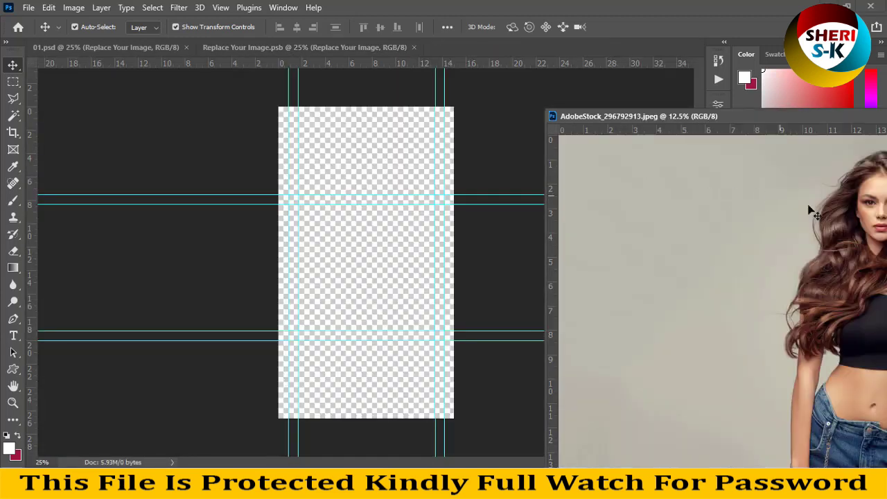
drag(808, 206, 333, 239)
key(ctrl+s)
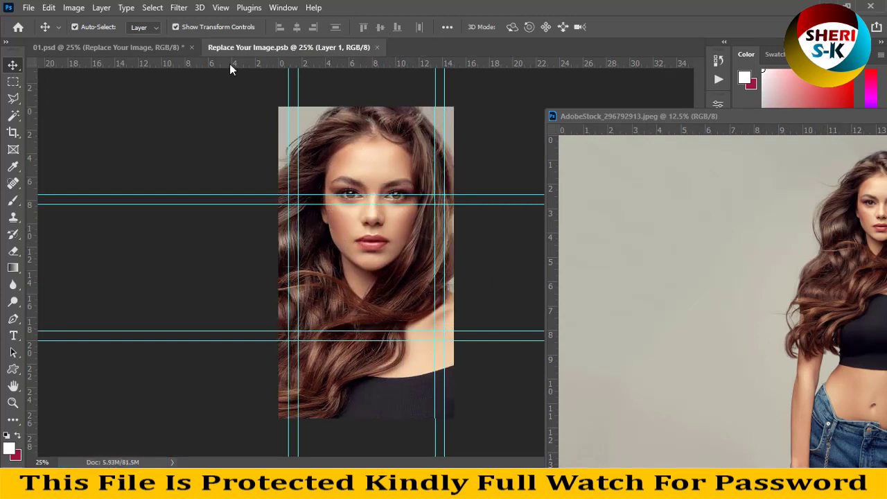
click(148, 46)
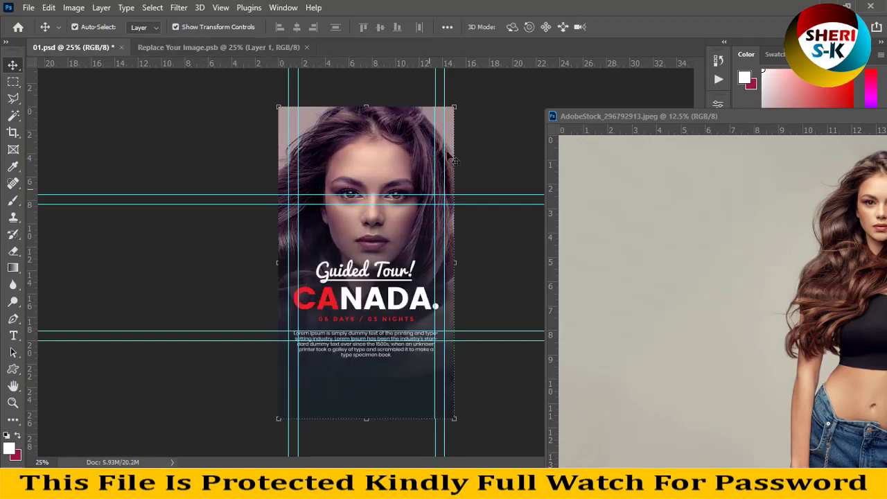
drag(714, 116, 447, 141)
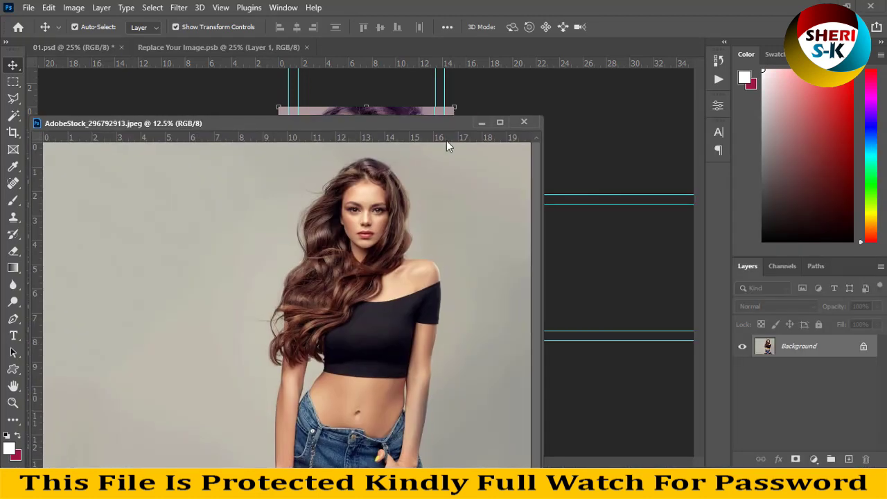
click(524, 122)
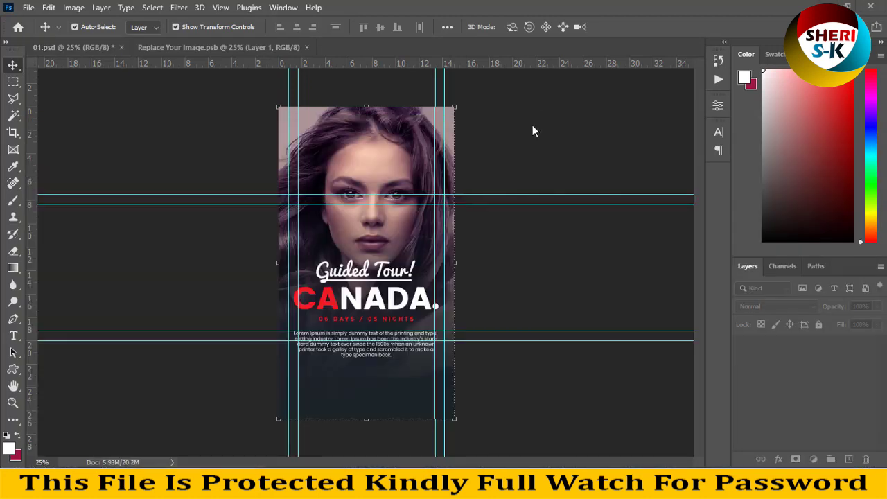
Edit the CANADA headline, replacing the missing font and typing PAKISTAN
click(382, 310)
double_click(359, 304)
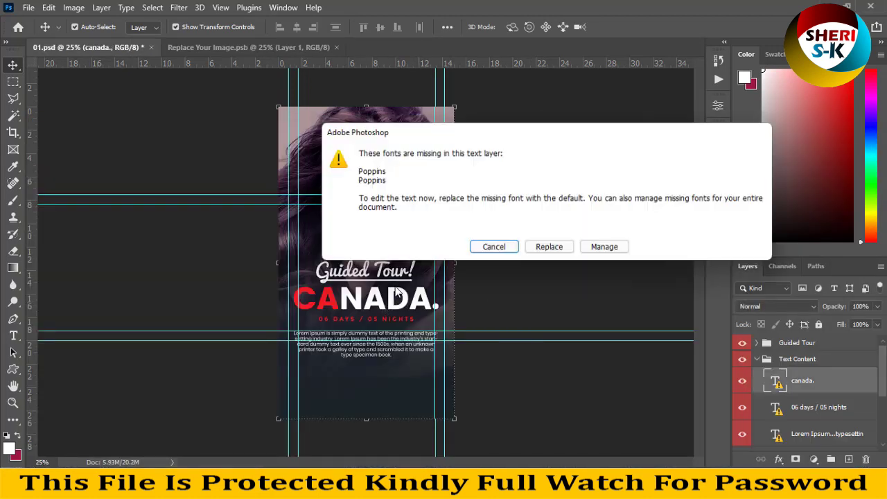
click(528, 248)
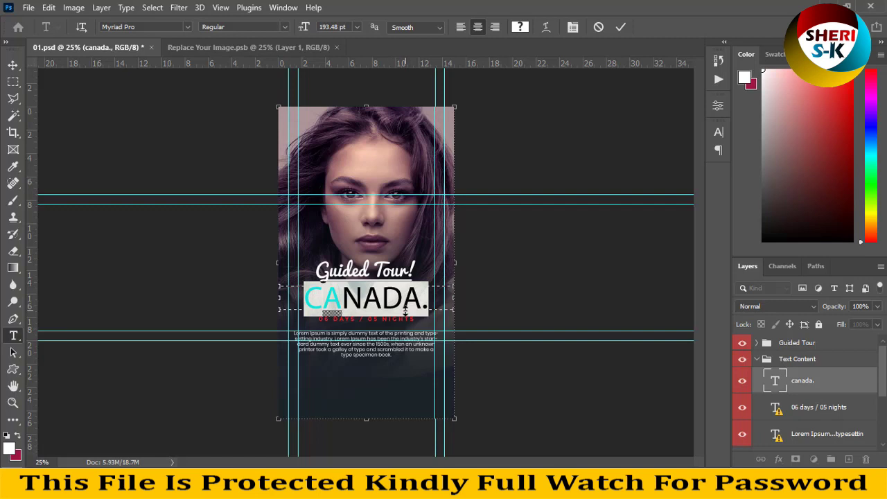
text(P)
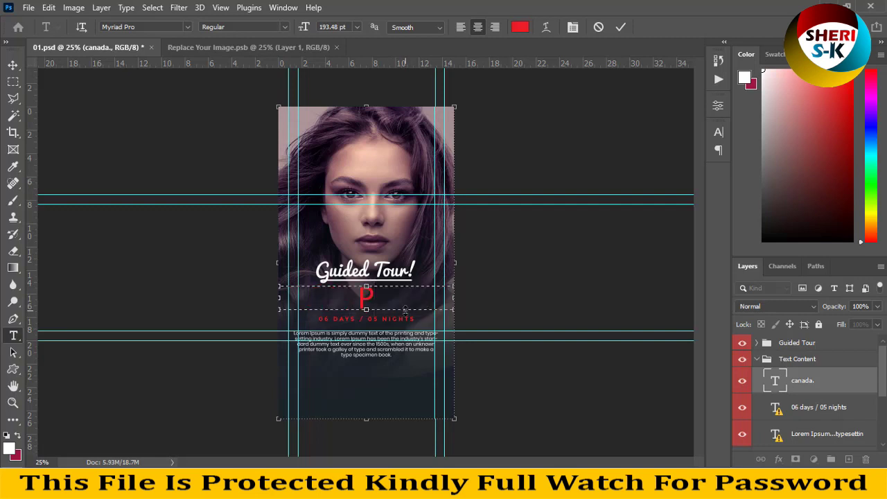
text(AKISTAN)
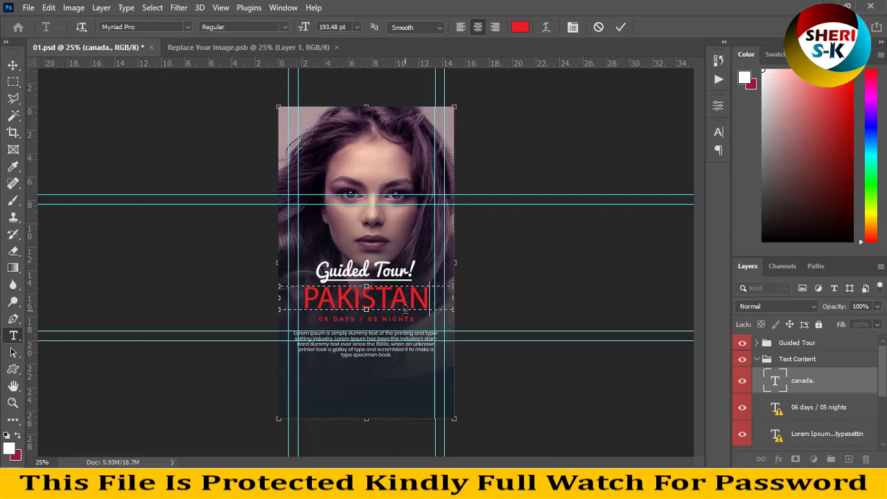
Replace the headline text with TURKEY, commit it, and close Replace Your Image.psb
key(ctrl+a)
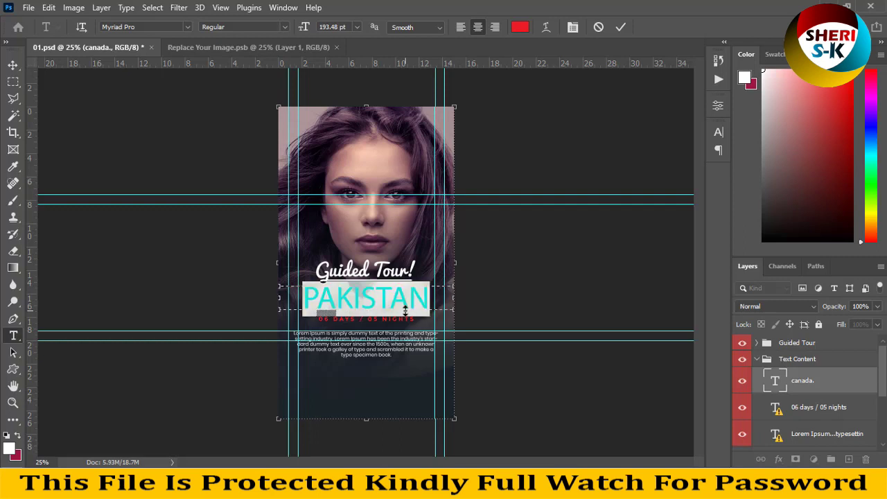
text(TU)
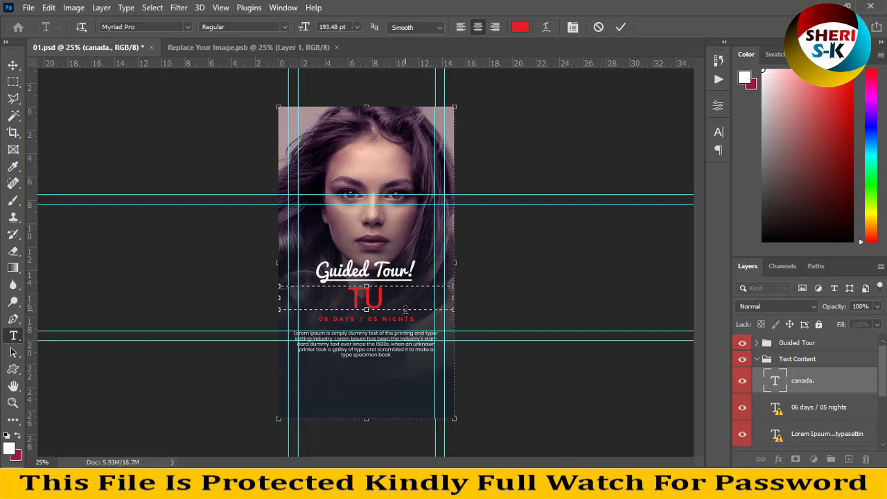
text(RKEY)
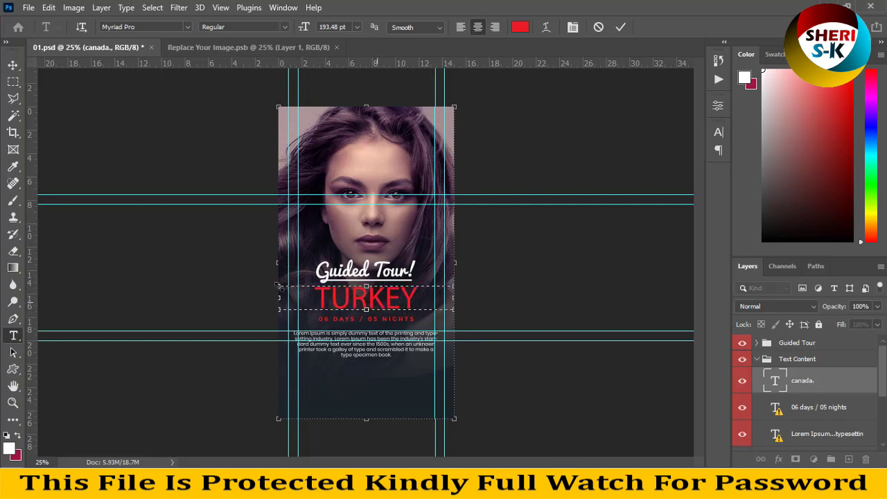
click(13, 81)
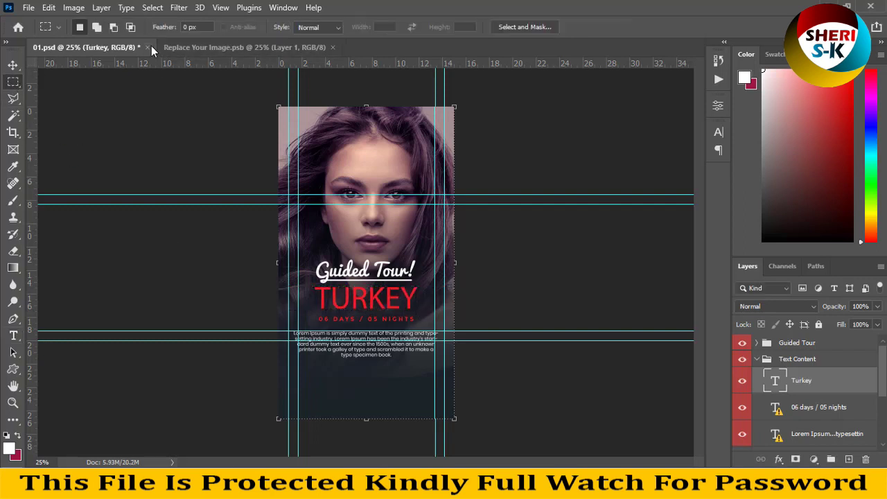
click(339, 47)
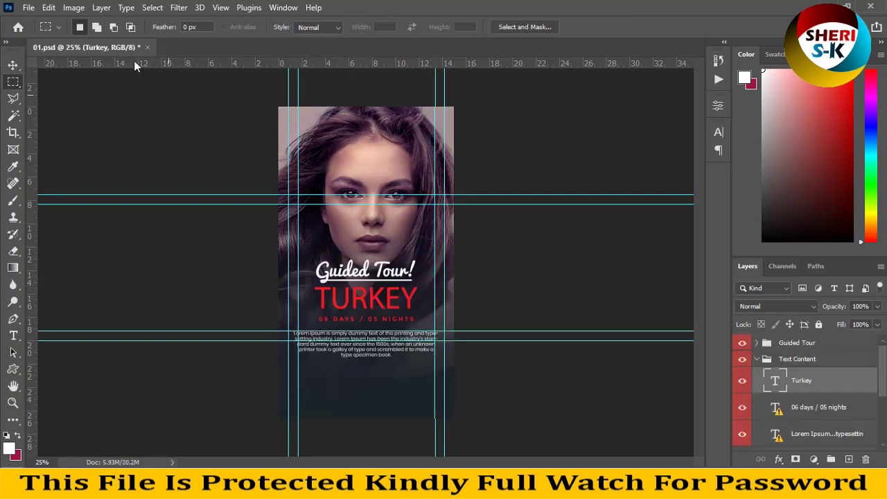
Close 01.psd without saving, then select template 75 in the templates folder
click(148, 47)
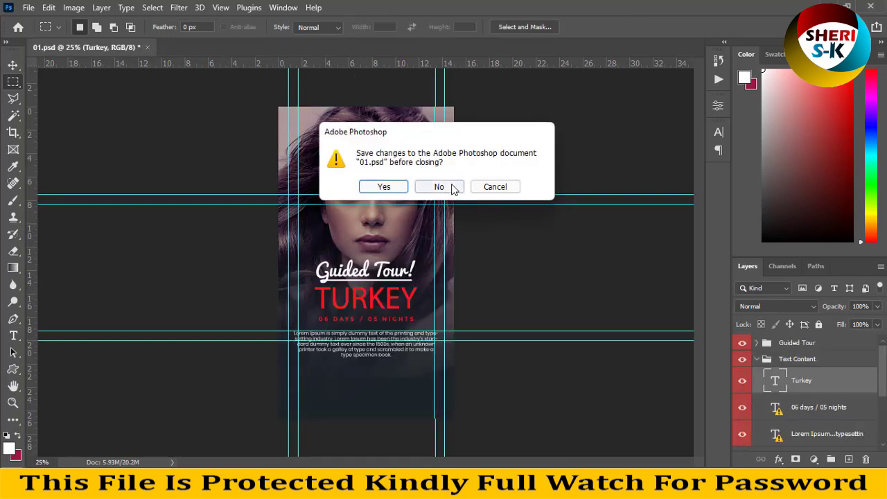
click(439, 188)
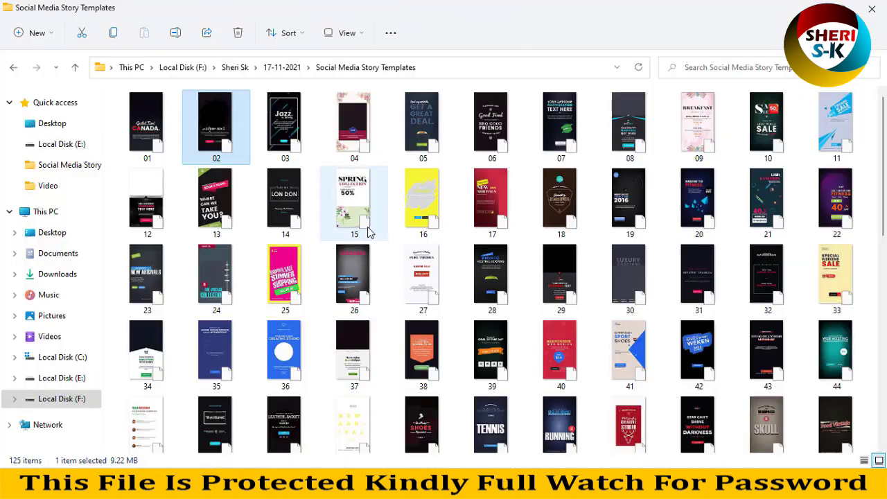
click(318, 160)
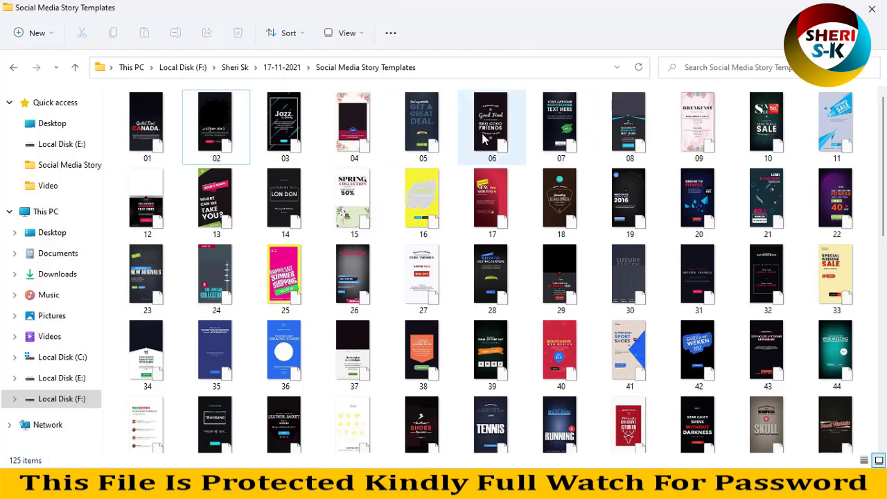
click(407, 121)
click(289, 220)
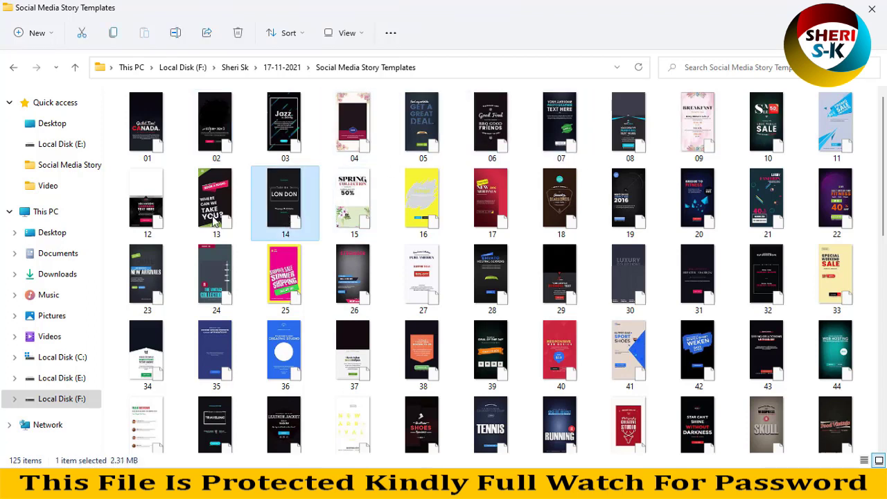
click(215, 220)
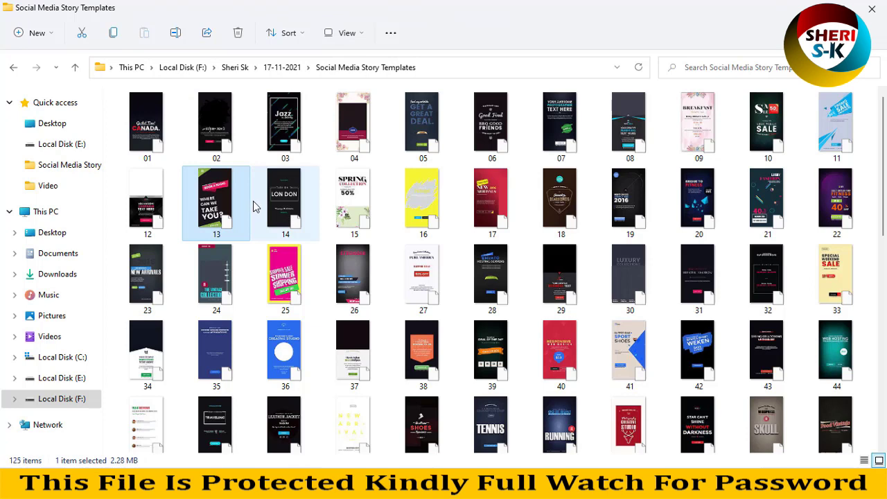
scroll(253, 206, down, 5)
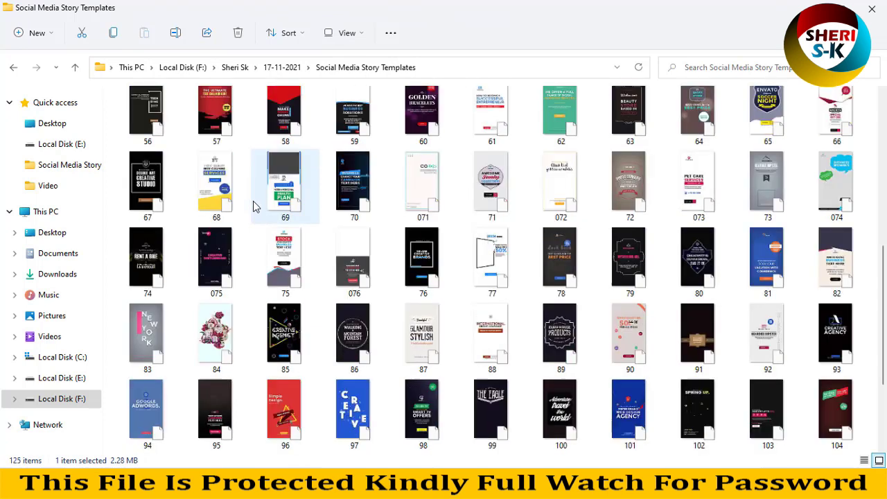
click(288, 260)
Open 75.psd and select its Clipping Mask Your Image layer
double_click(288, 261)
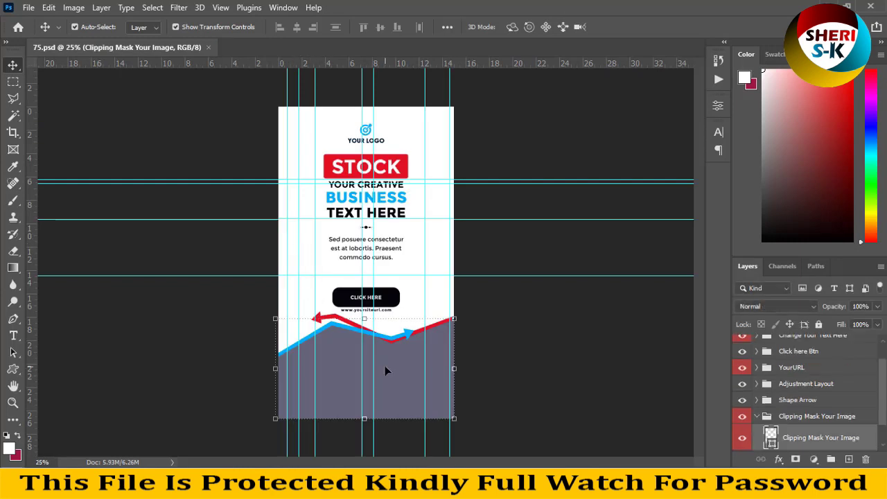
click(385, 365)
scroll(799, 377, down, 3)
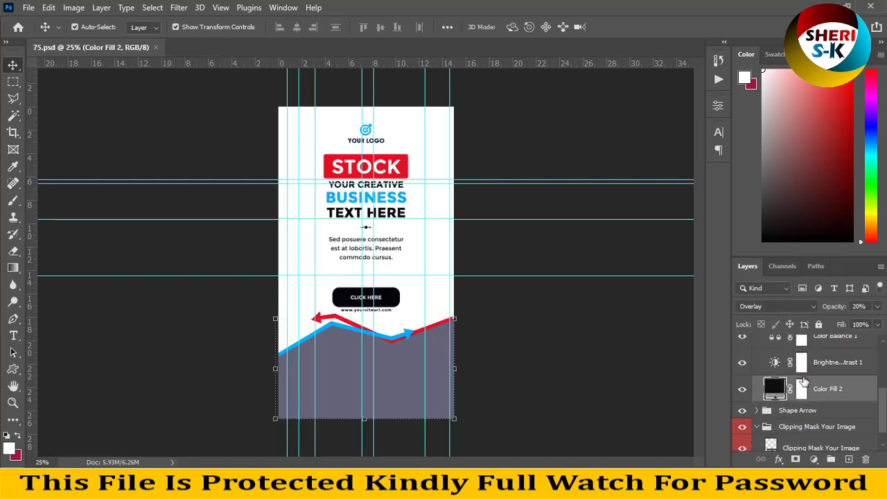
click(792, 417)
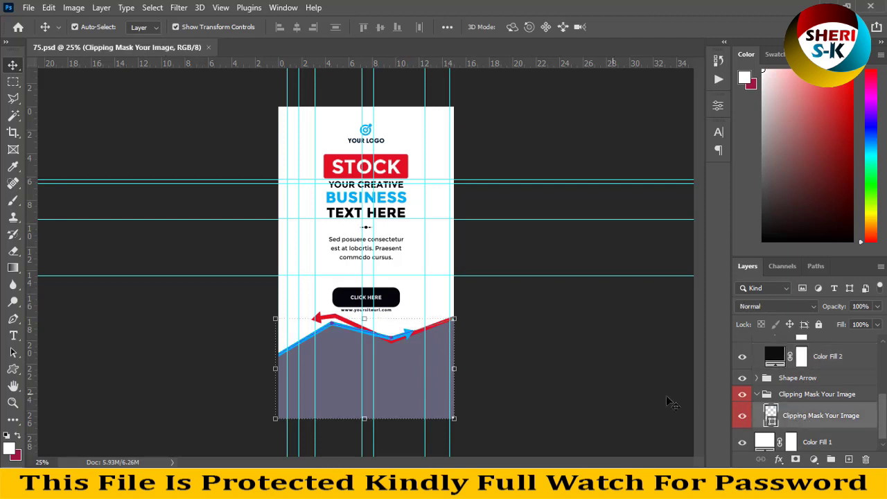
Open the office-woman photo By Sheri Sk (2).jpg from Girls > Poster Girl 55sk
click(28, 7)
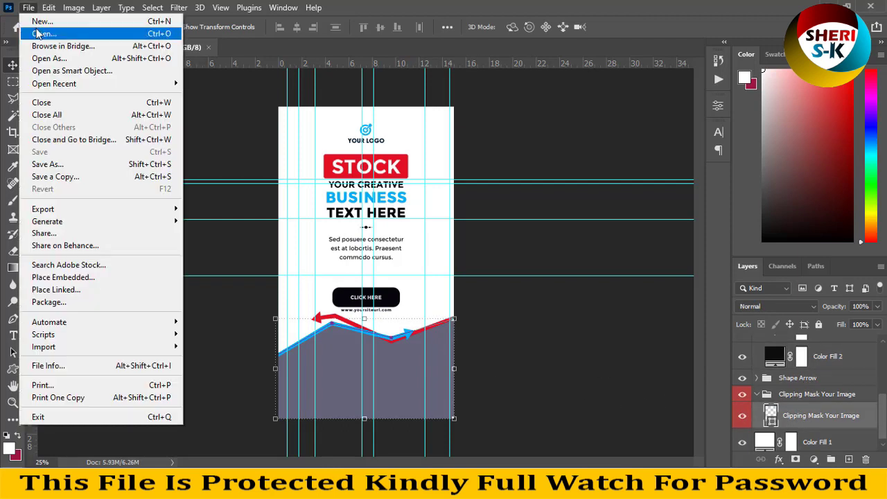
click(32, 33)
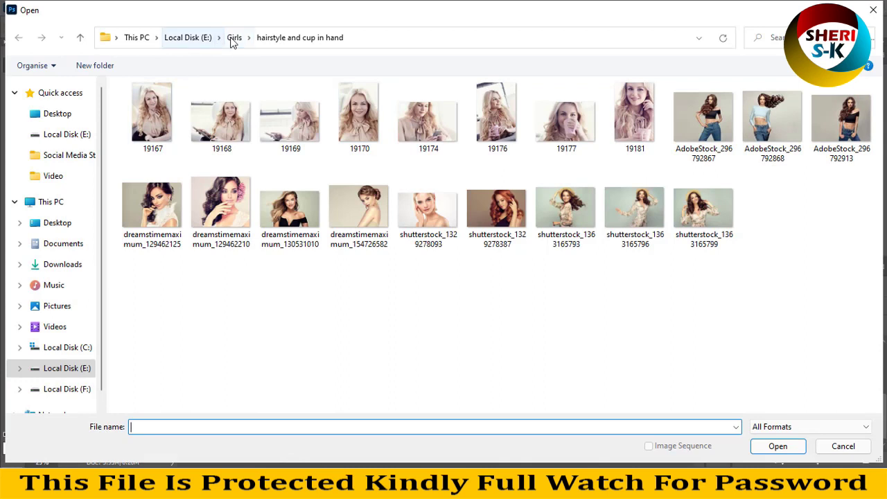
click(233, 39)
double_click(236, 127)
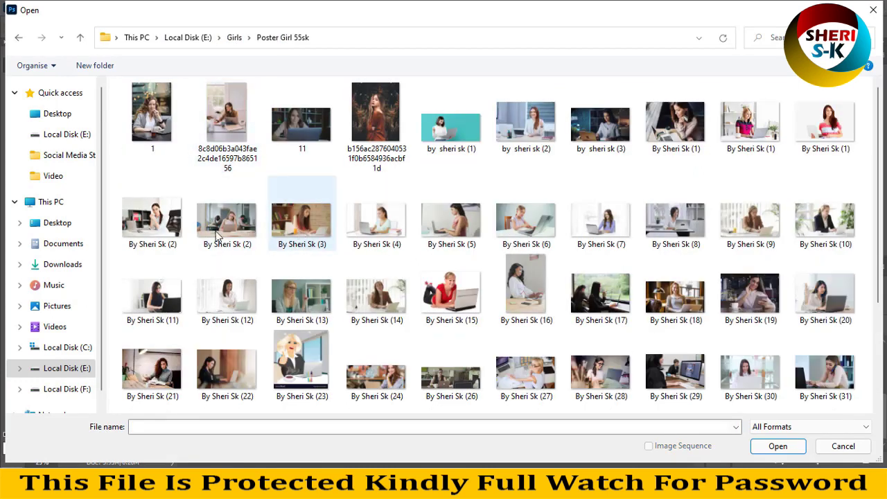
double_click(152, 222)
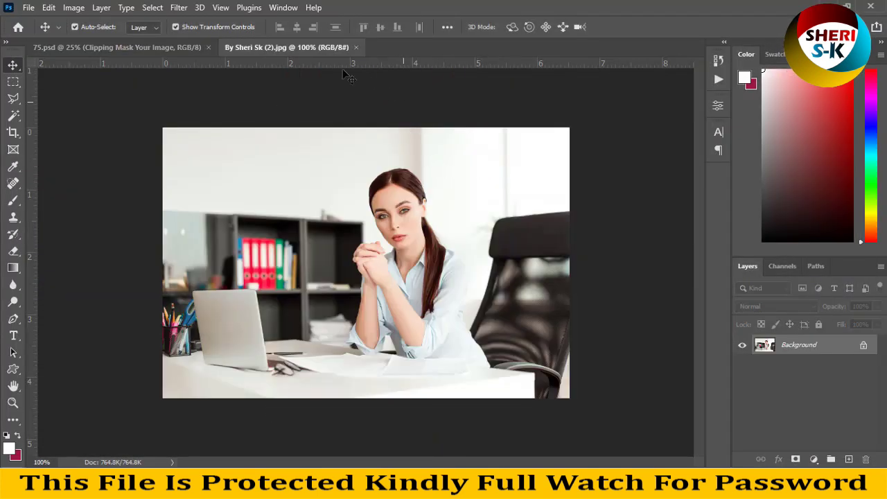
Place the office photo as Layer 1, scaled to 175.38% over the bottom image area
drag(301, 44, 401, 111)
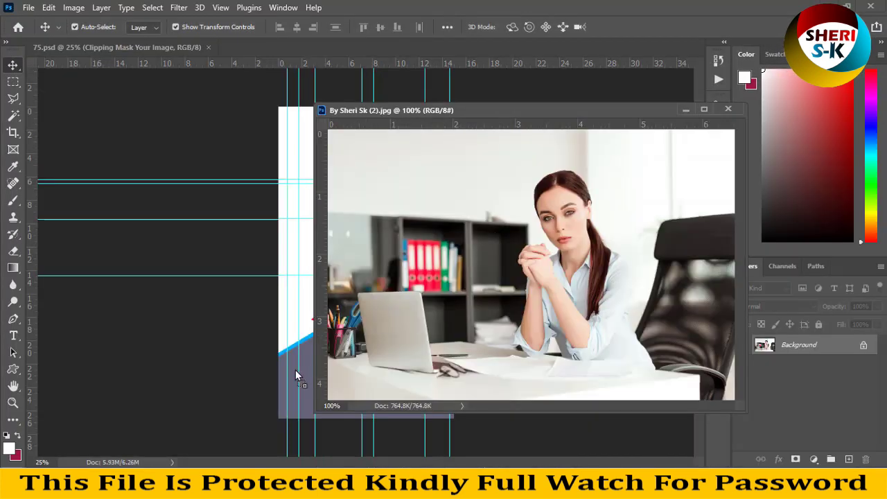
click(685, 108)
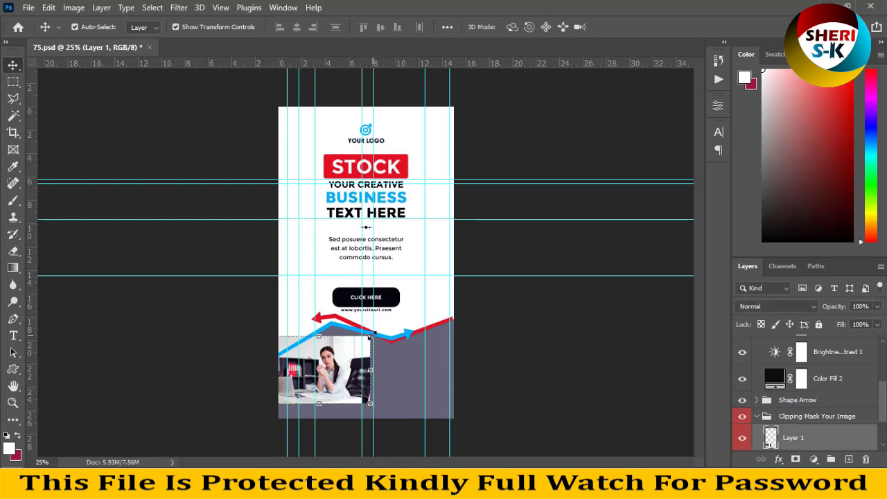
drag(373, 335, 490, 256)
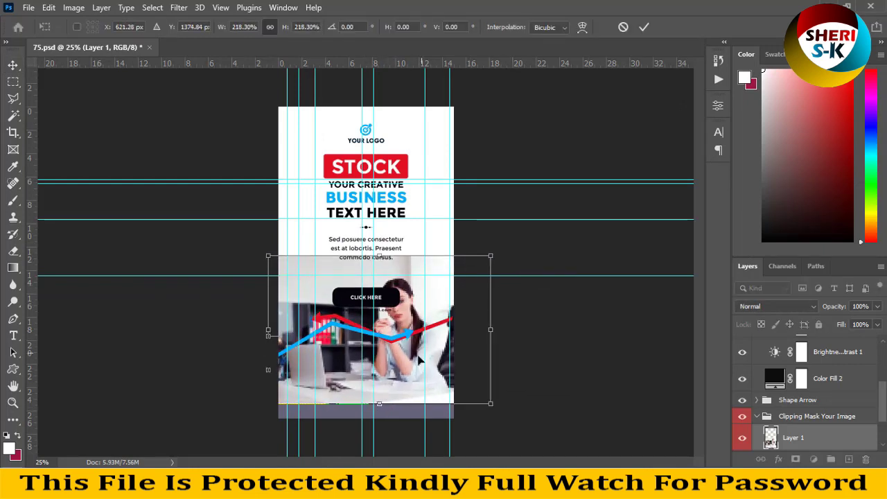
drag(419, 359, 412, 401)
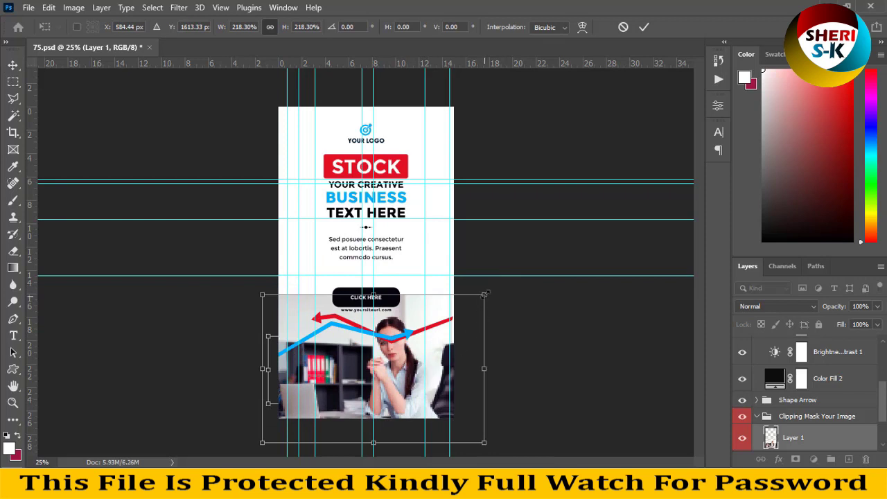
drag(485, 294, 456, 313)
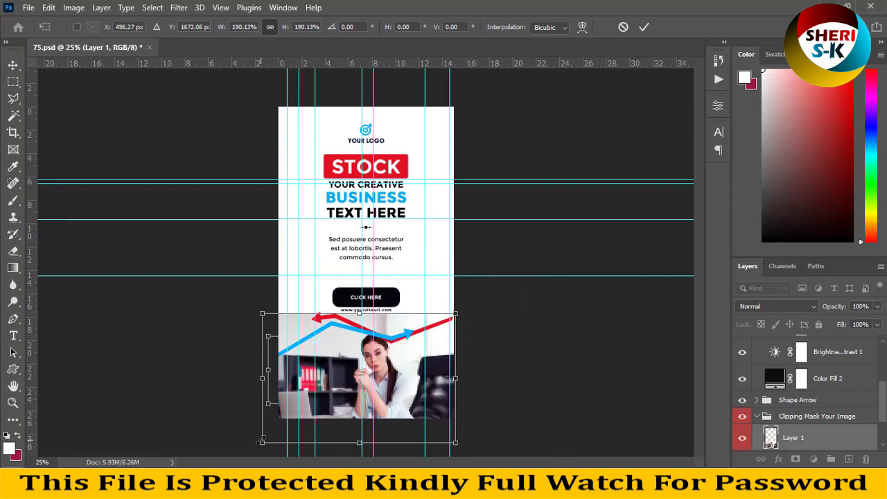
drag(261, 440, 278, 431)
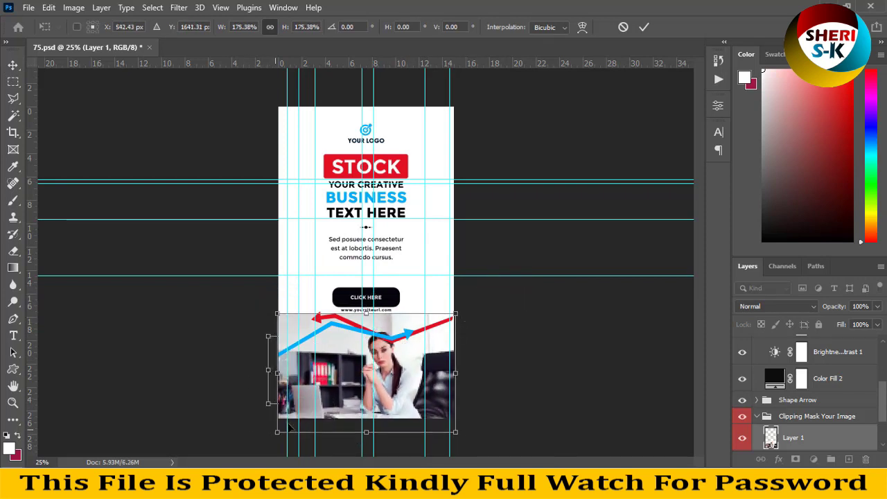
drag(401, 369, 403, 375)
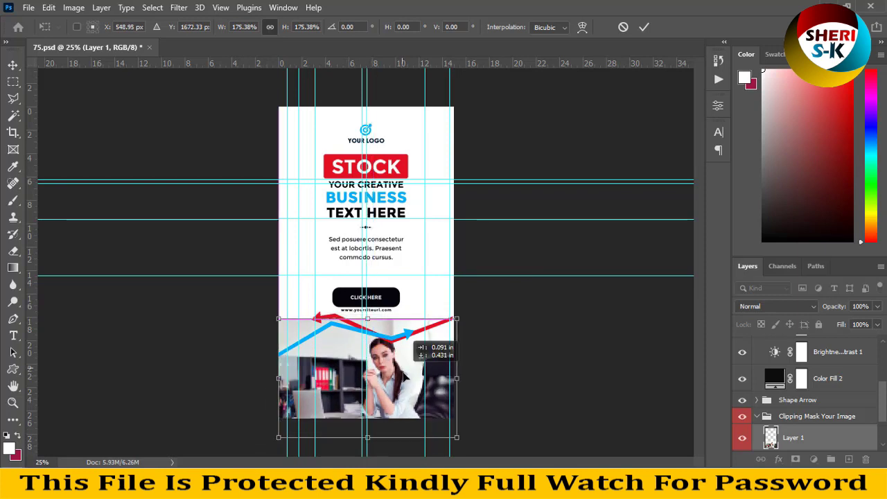
Commit the transform and create a clipping mask for Layer 1 onto the placeholder shape
key(Return)
scroll(797, 402, down, 2)
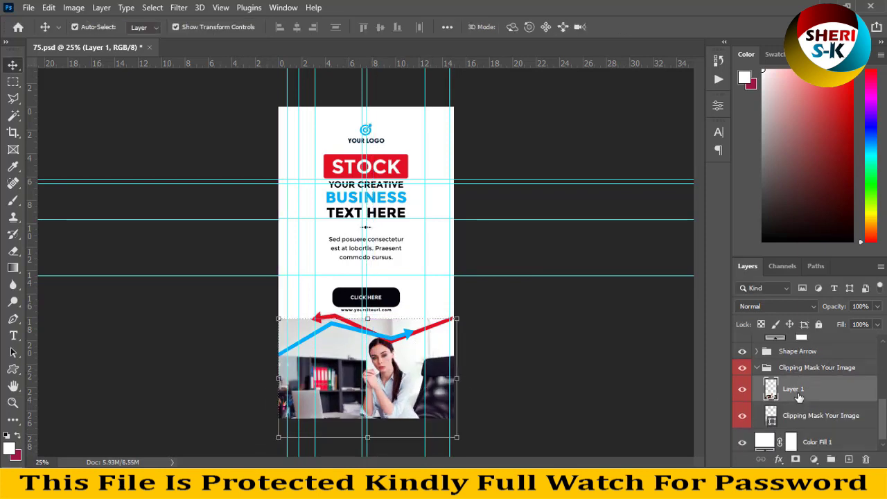
right_click(814, 393)
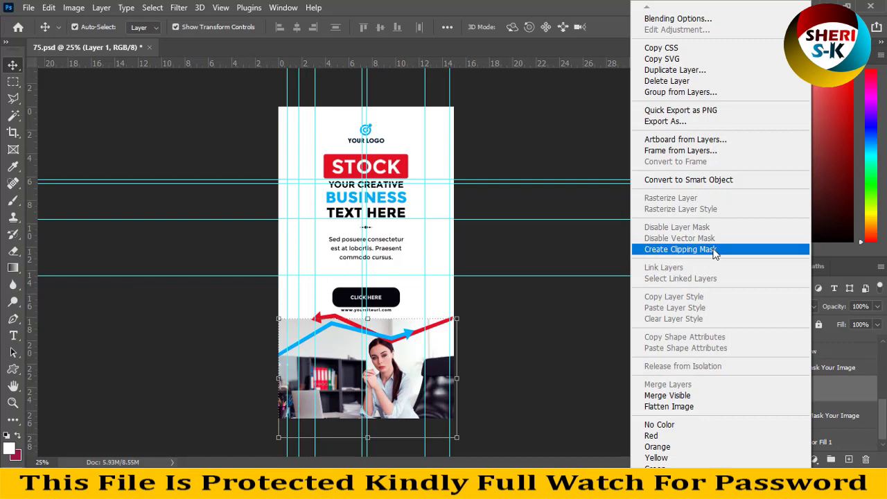
click(671, 252)
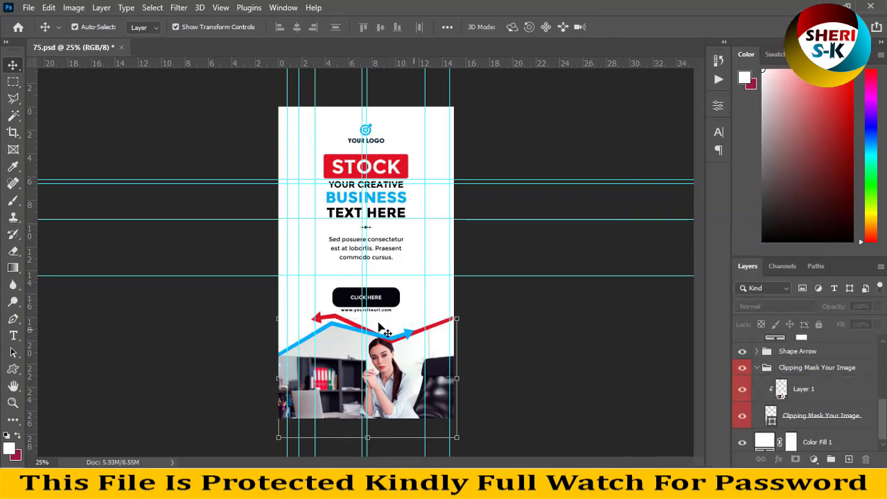
Preview a green fill for Rounded Rectangle 3, cancel it, and close 75.psd without saving
click(390, 162)
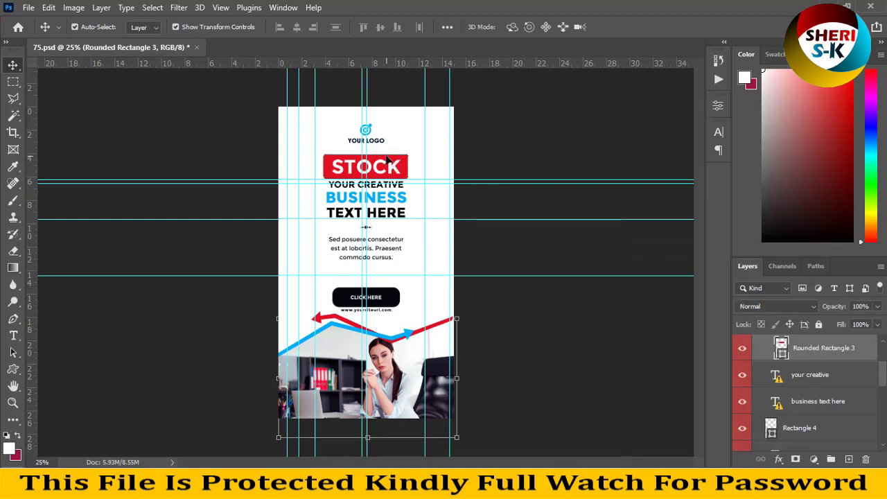
double_click(781, 356)
drag(675, 183, 724, 155)
click(779, 163)
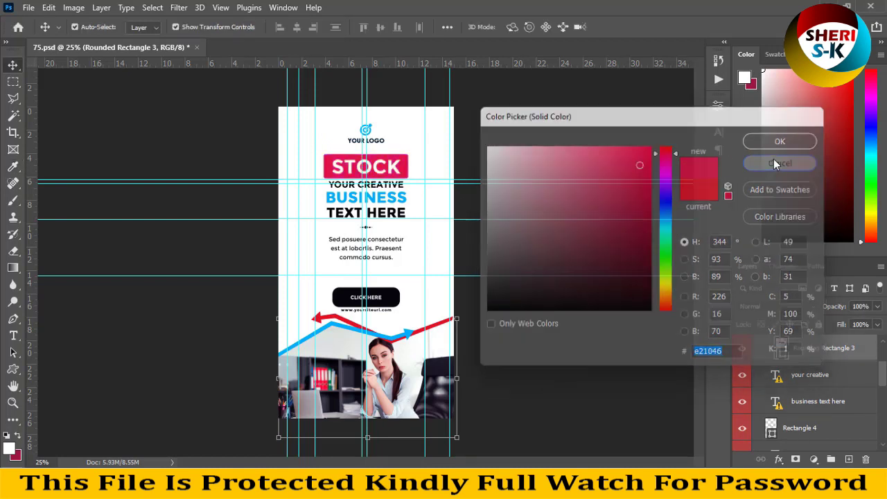
click(197, 48)
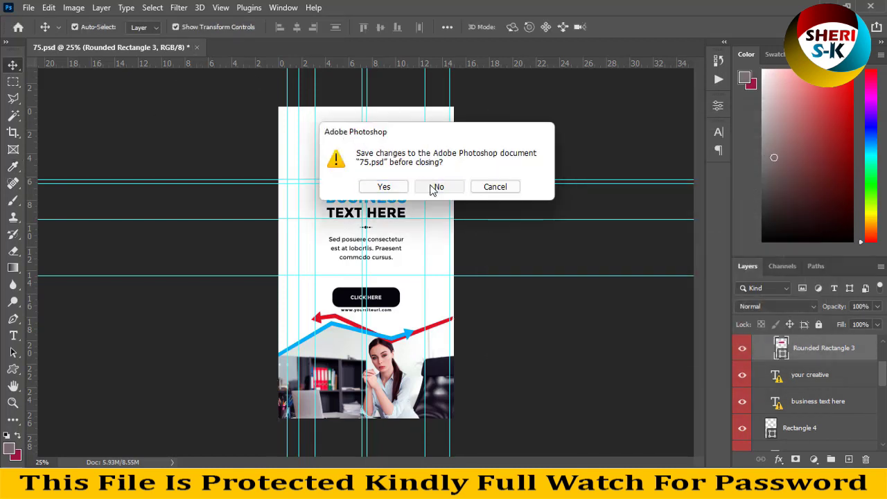
click(436, 187)
Return to the templates folder and open 10.psd, the GREAT WEEKEN SALE 50% design
key(alt+Tab)
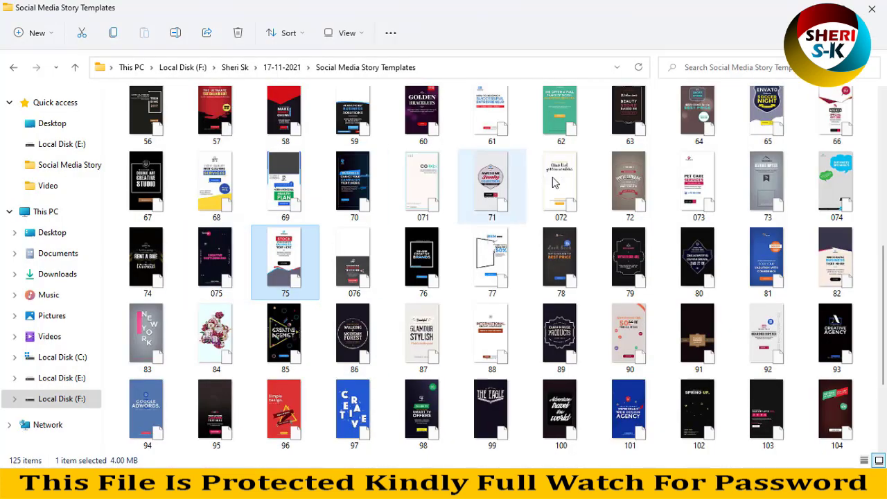
scroll(392, 232, up, 10)
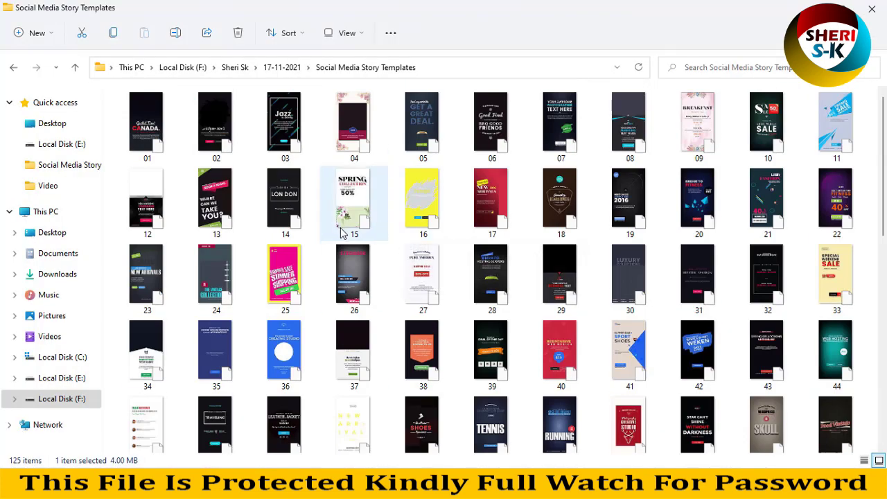
double_click(769, 125)
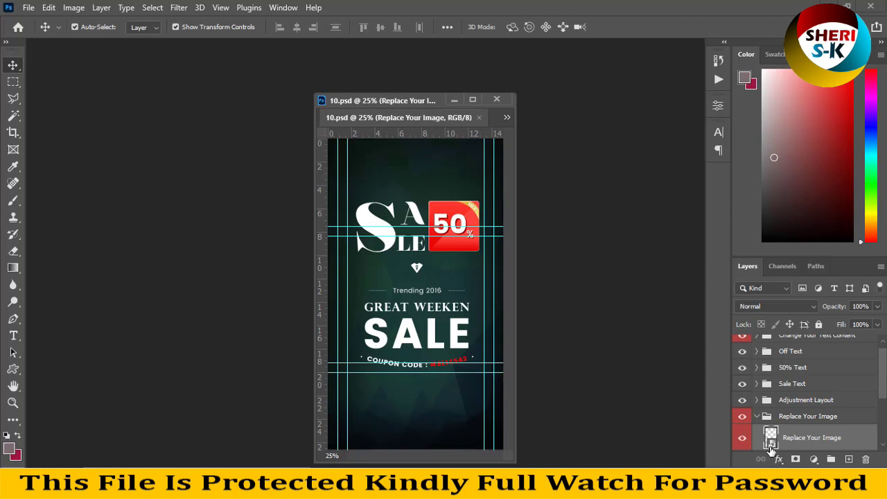
Open the Replace Your Image smart object in 10.psd, plus maxresdefault (1) from Girls > Sale Photos
double_click(770, 441)
click(28, 8)
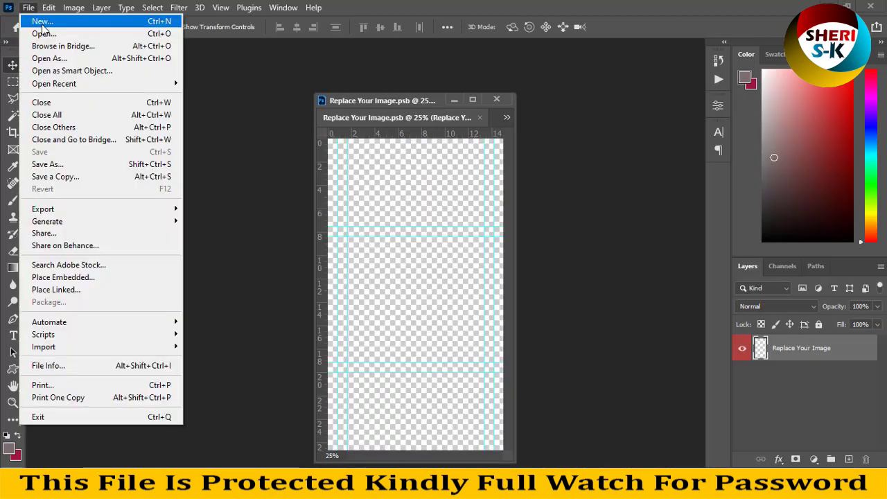
click(43, 31)
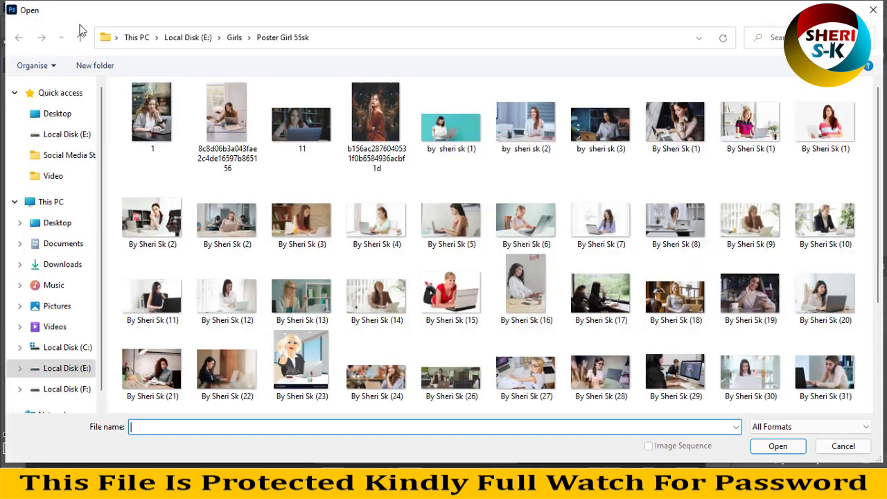
click(238, 37)
double_click(326, 123)
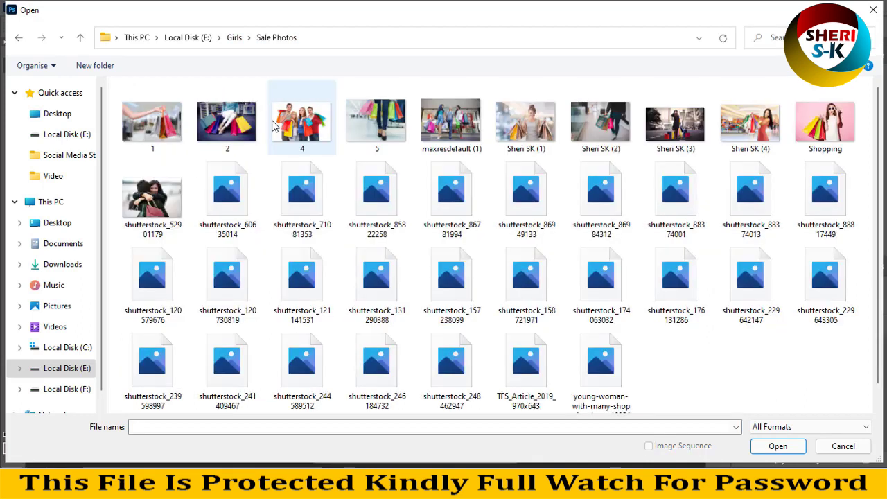
double_click(451, 125)
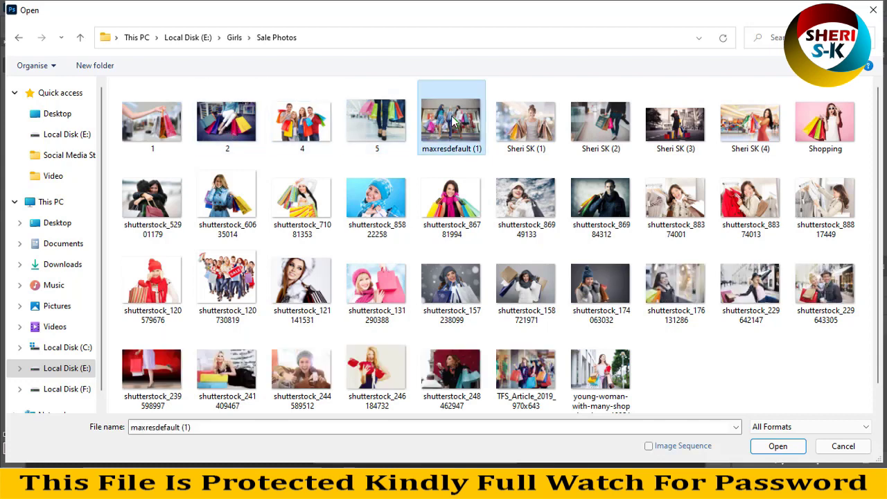
Drag the shopping-girls photo into Replace Your Image.psb, enlarge it, and shift it left to frame the blonde woman
drag(554, 132, 596, 146)
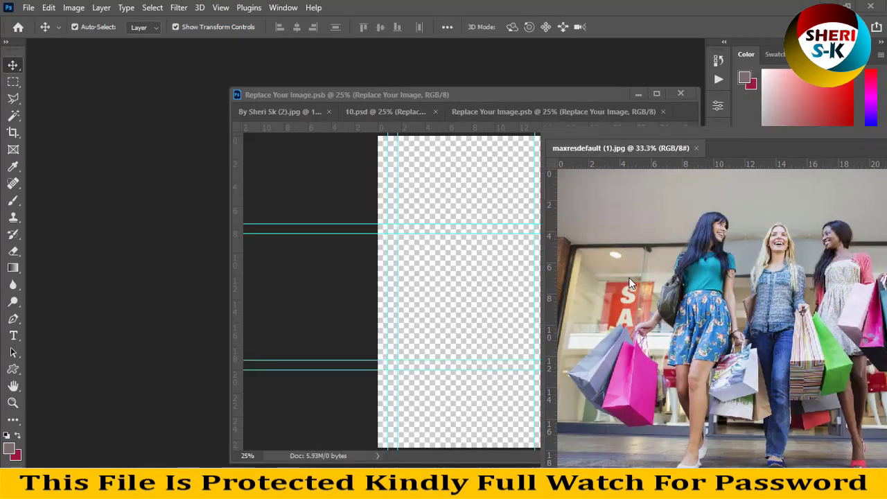
drag(623, 270, 366, 232)
drag(453, 233, 476, 279)
key(ctrl+minus)
key(ctrl+minus)
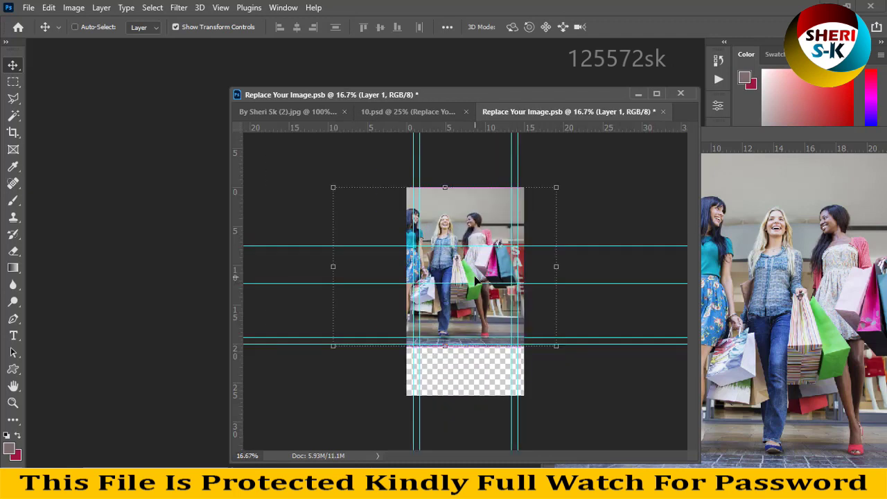
drag(530, 334, 601, 381)
drag(483, 284, 445, 284)
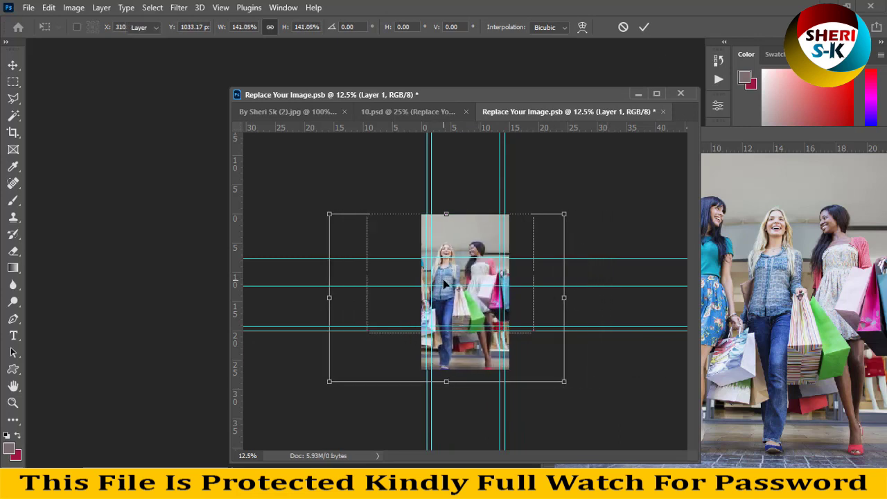
Commit the transform, save the smart object, and check the result in 10.psd
key(Return)
key(ctrl+s)
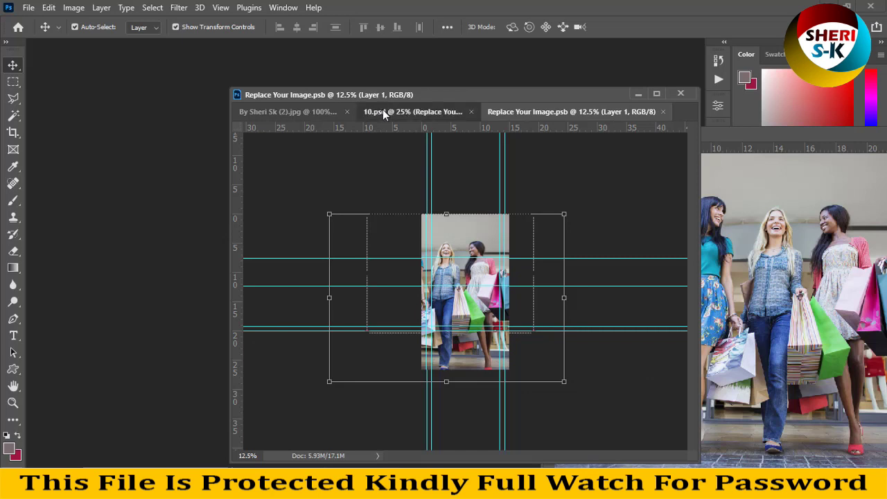
click(382, 109)
click(607, 198)
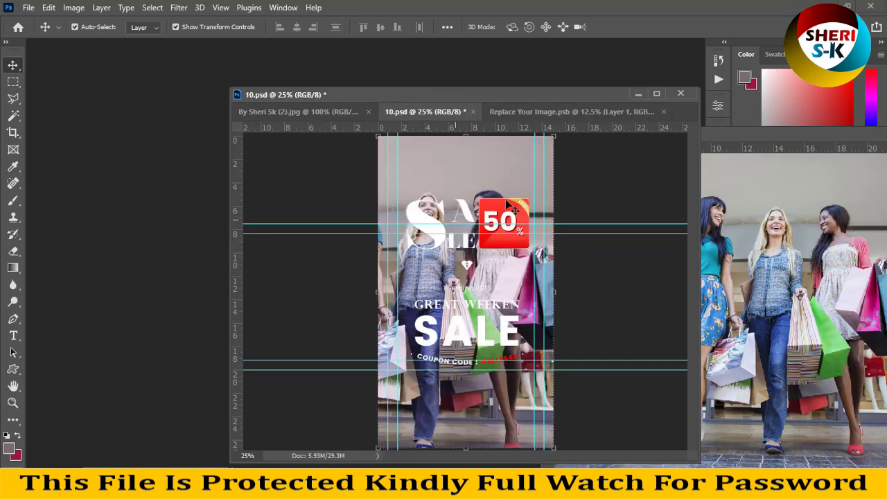
Close 10.psd without saving and close the maxresdefault (1) photo
click(681, 93)
click(441, 187)
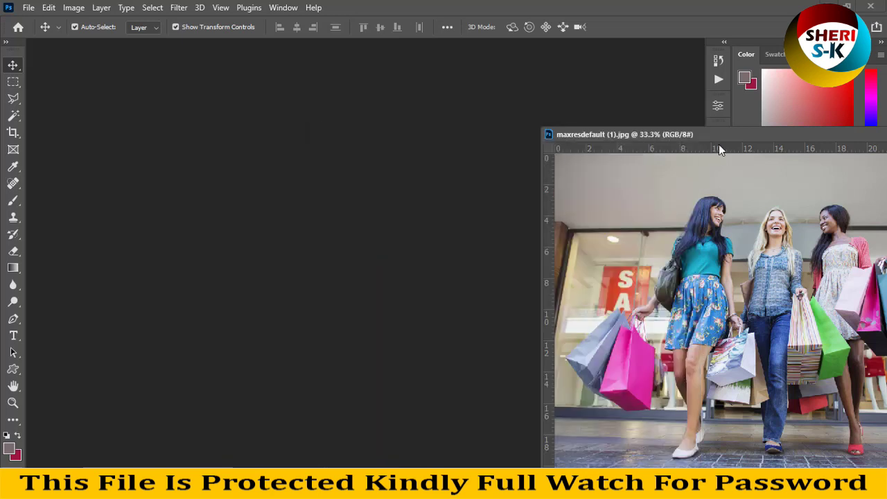
drag(719, 144, 187, 130)
click(455, 126)
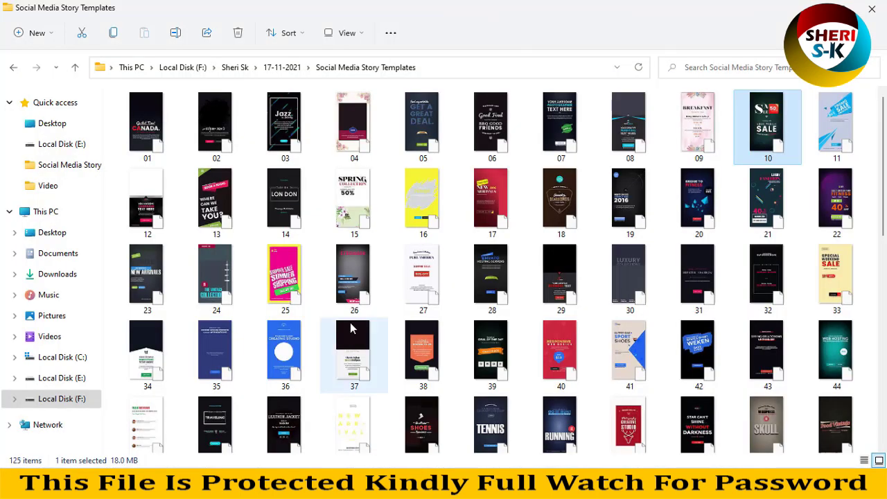
Scroll the Social Media Story Templates folder in File Explorer back to the top
scroll(355, 326, down, 5)
scroll(351, 319, down, 2)
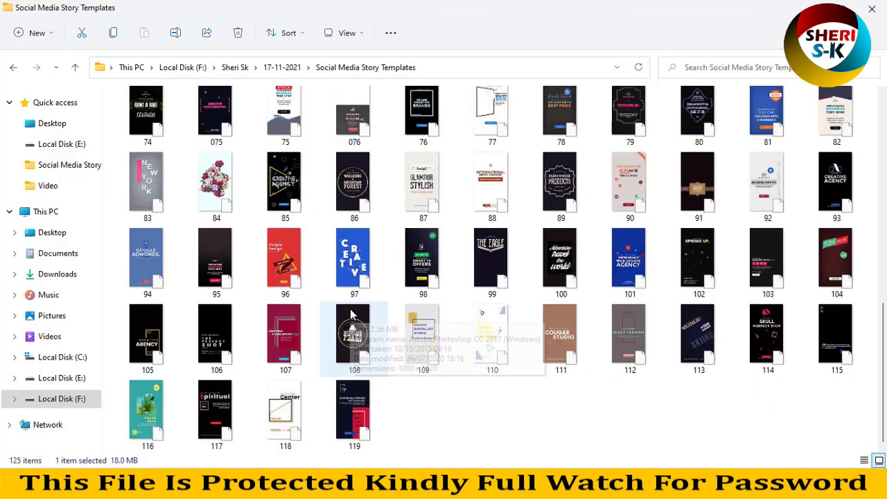
scroll(352, 313, up, 10)
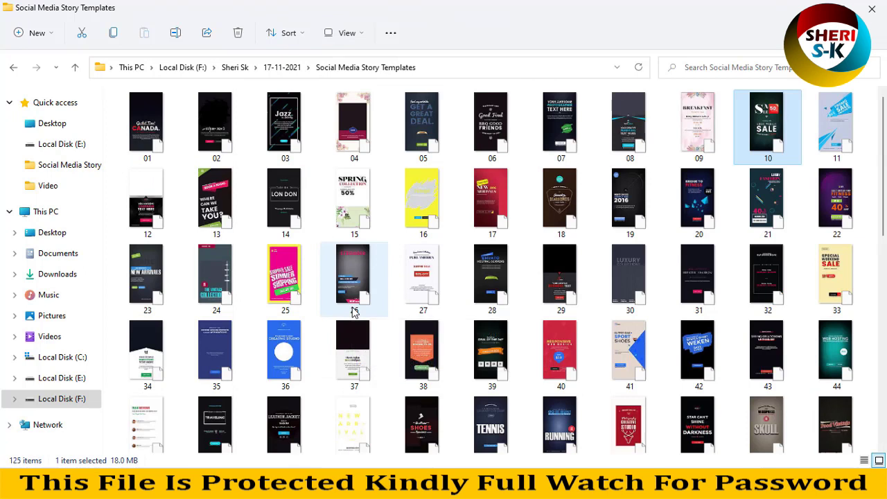